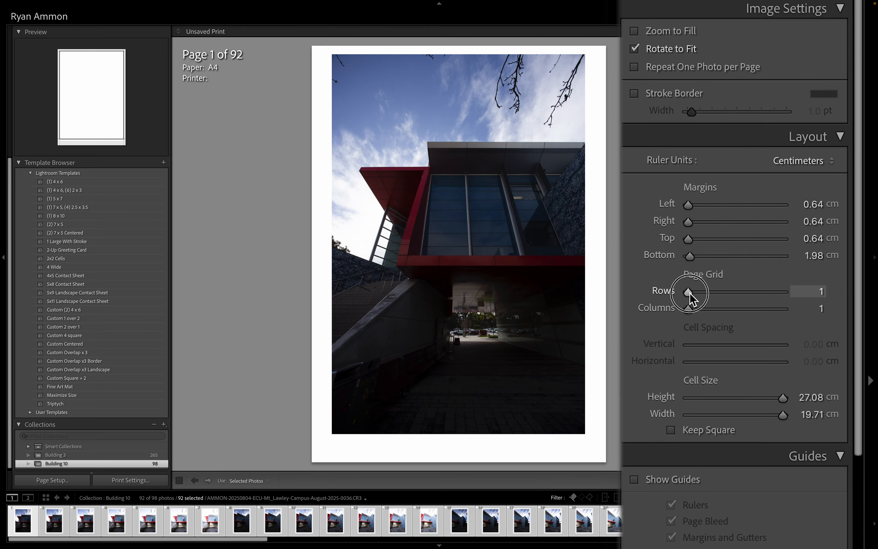
Drag the Layout panel's Rows slider up to fit more photos on each page.
{"action": "left_click_drag", "start_coordinate": [689, 292], "coordinate": [729, 310]}
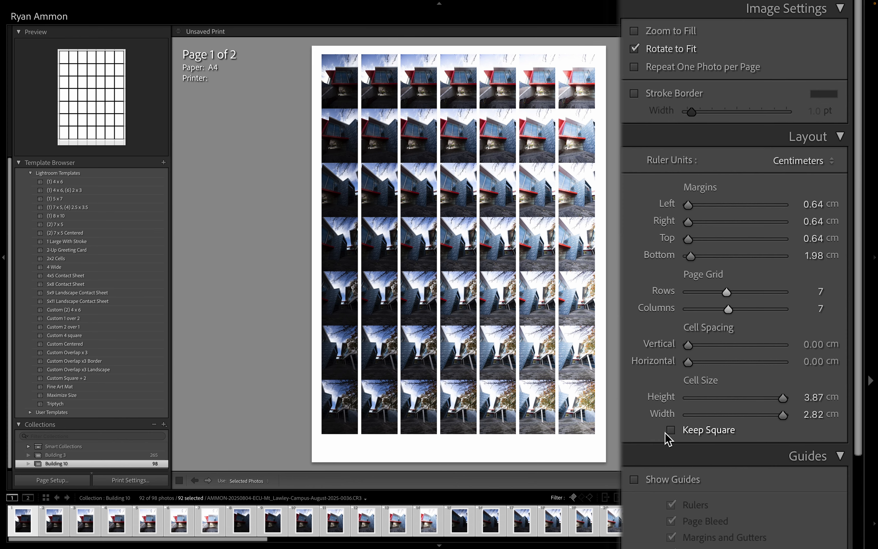
Turn on Show Guides to display rulers, bleed, margins and image cell outlines.
{"action": "scroll", "coordinate": [702, 442], "scroll_direction": "down", "scroll_amount": 10}
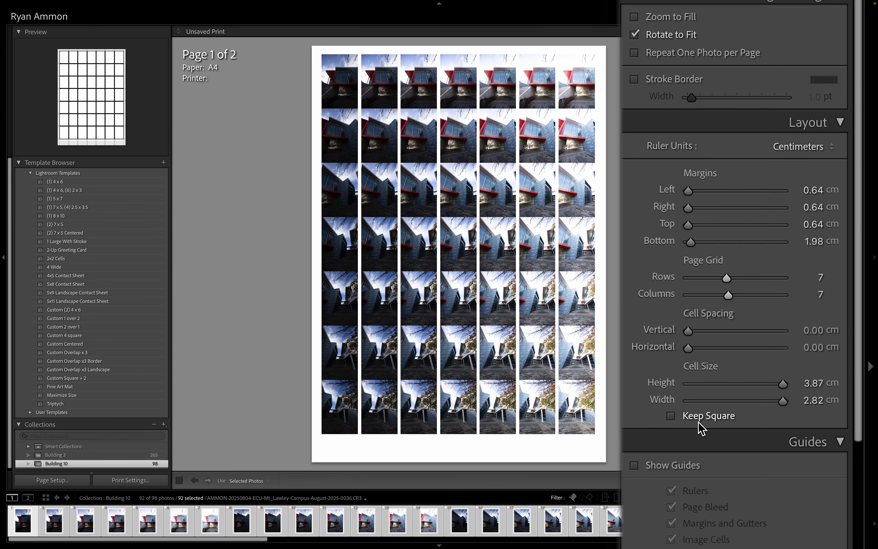
{"action": "left_click", "coordinate": [669, 205]}
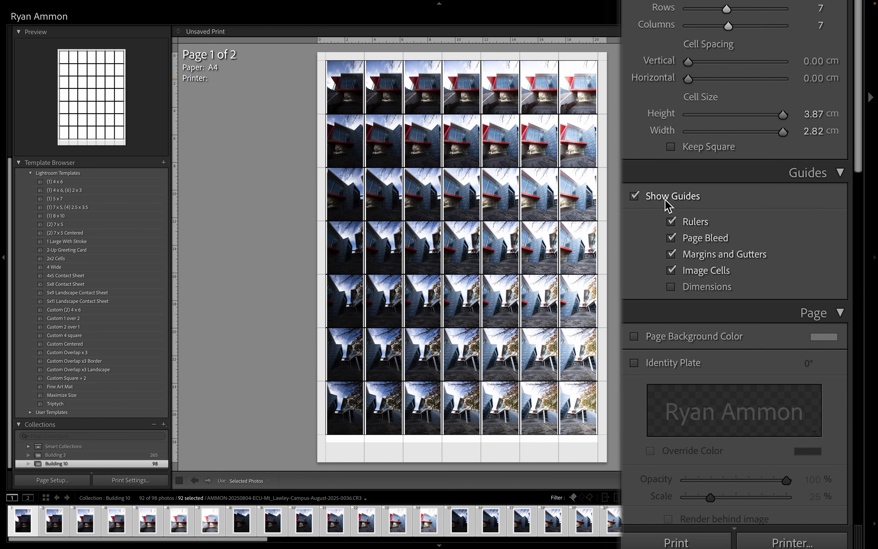
Hide the guides and caption each photo with its Filename at font size 6.
{"action": "left_click", "coordinate": [669, 205]}
{"action": "scroll", "coordinate": [669, 205], "scroll_direction": "down", "scroll_amount": 10}
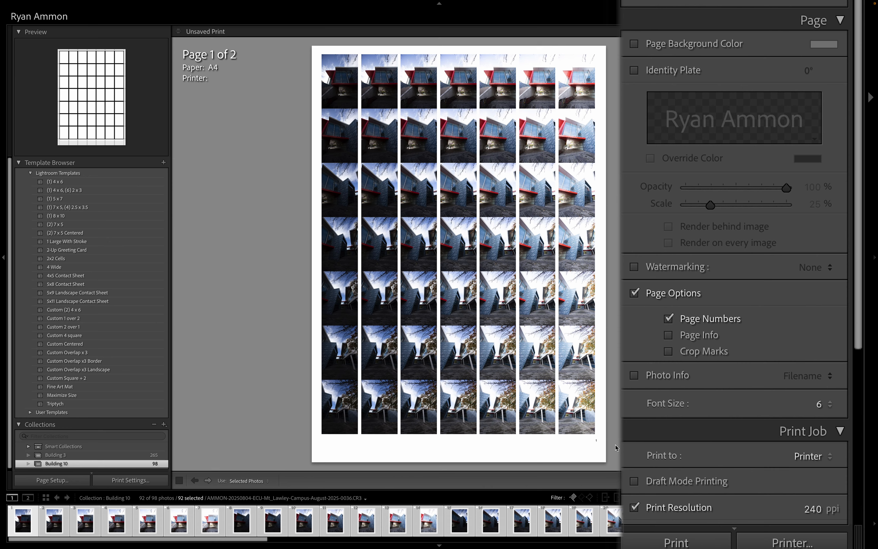
{"action": "left_click", "coordinate": [672, 379]}
{"action": "left_click", "coordinate": [825, 378]}
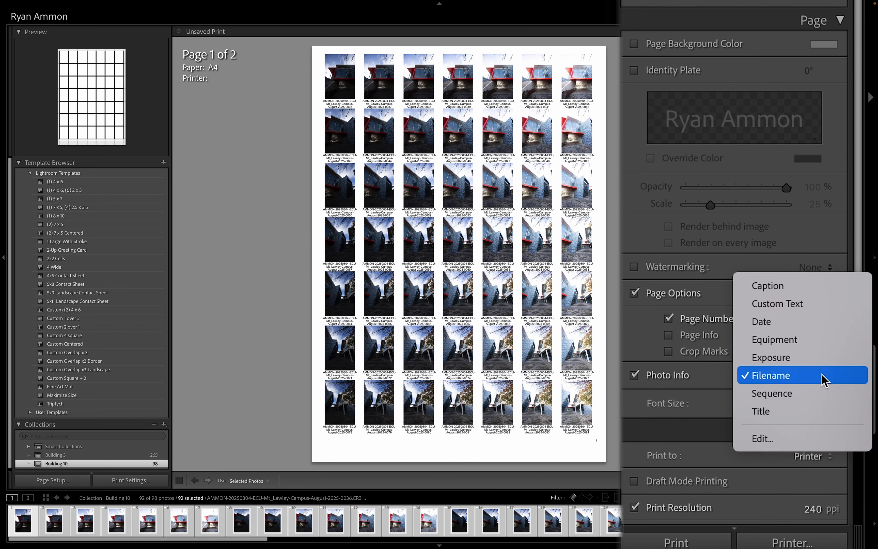
{"action": "left_click", "coordinate": [821, 378]}
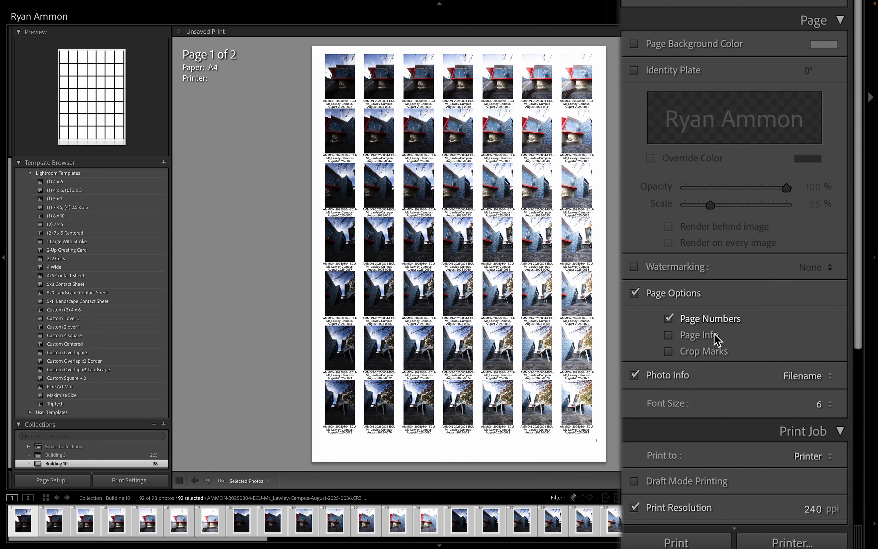
{"action": "left_click", "coordinate": [821, 406]}
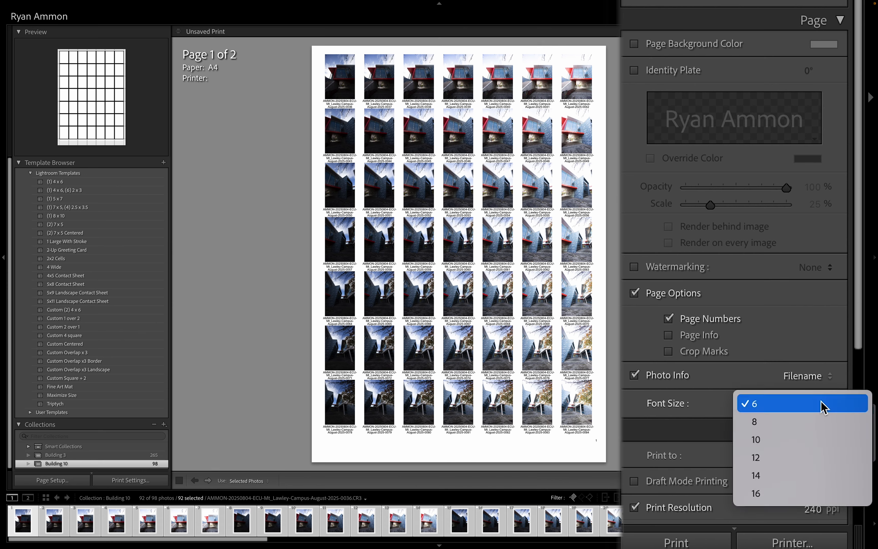
{"action": "left_click", "coordinate": [789, 408]}
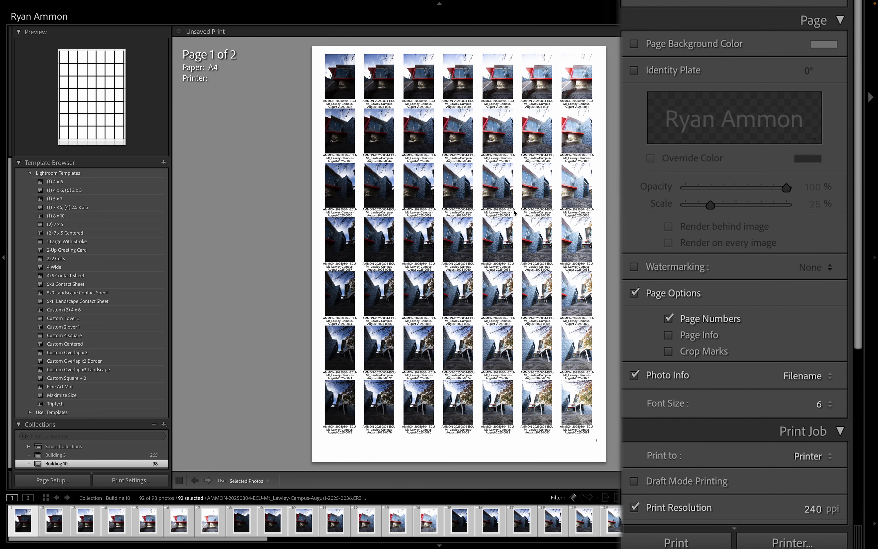
Set print resolution to 300 ppi, enable Low print sharpening, and choose Matte media type.
{"action": "scroll", "coordinate": [834, 440], "scroll_direction": "down", "scroll_amount": 5}
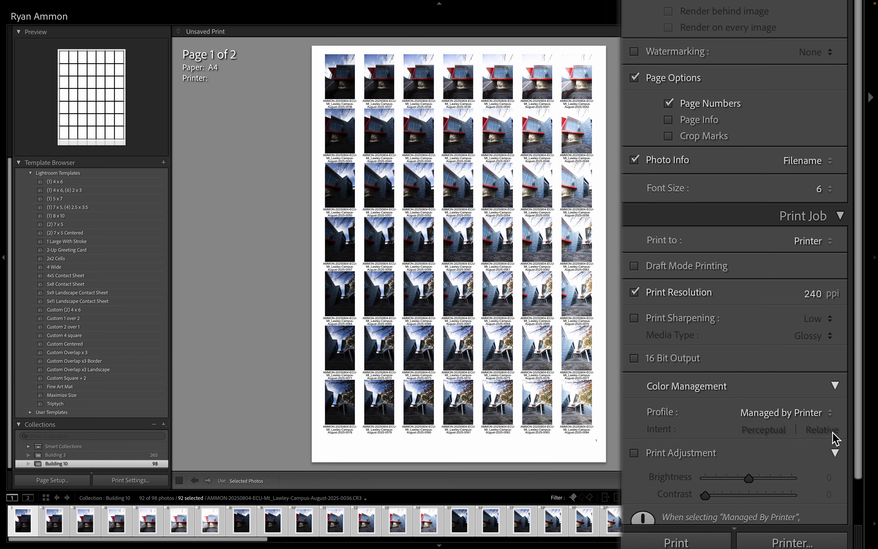
{"action": "scroll", "coordinate": [834, 440], "scroll_direction": "down", "scroll_amount": 5}
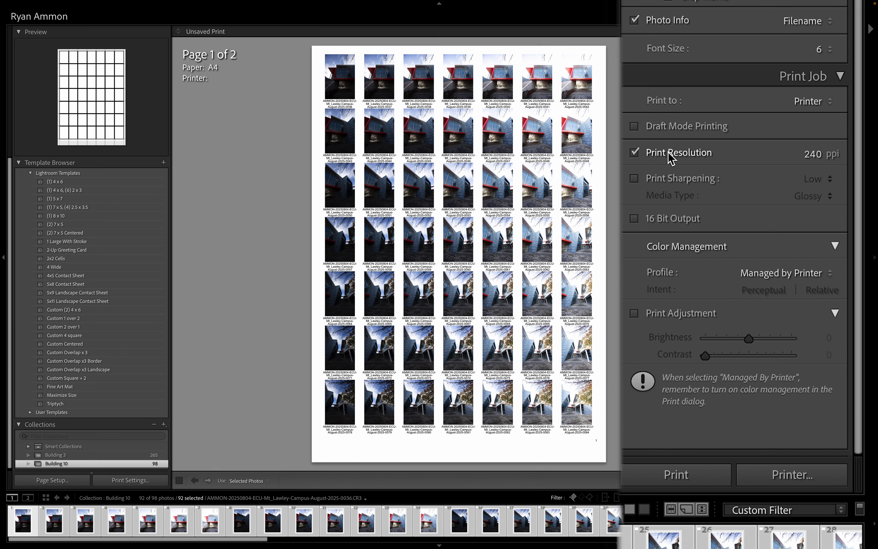
{"action": "left_click", "coordinate": [824, 157]}
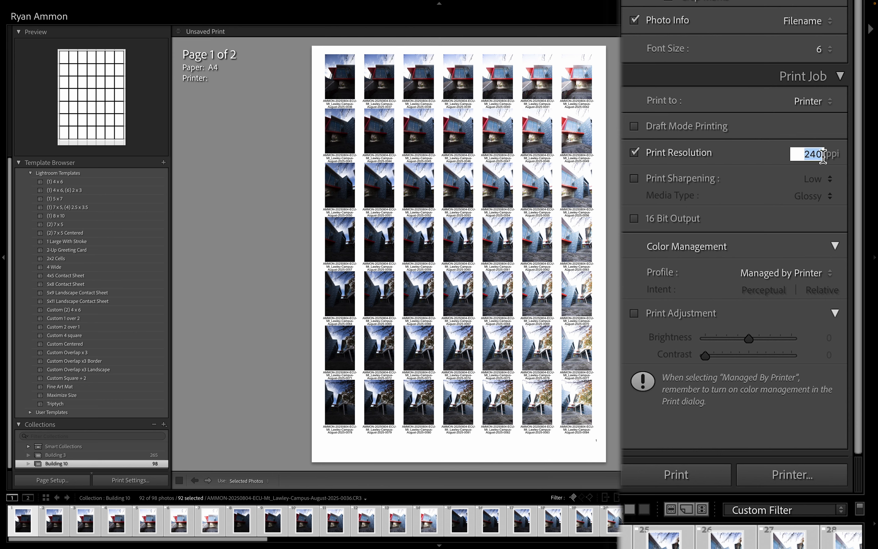
{"action": "type", "text": "300"}
{"action": "left_click", "coordinate": [687, 185]}
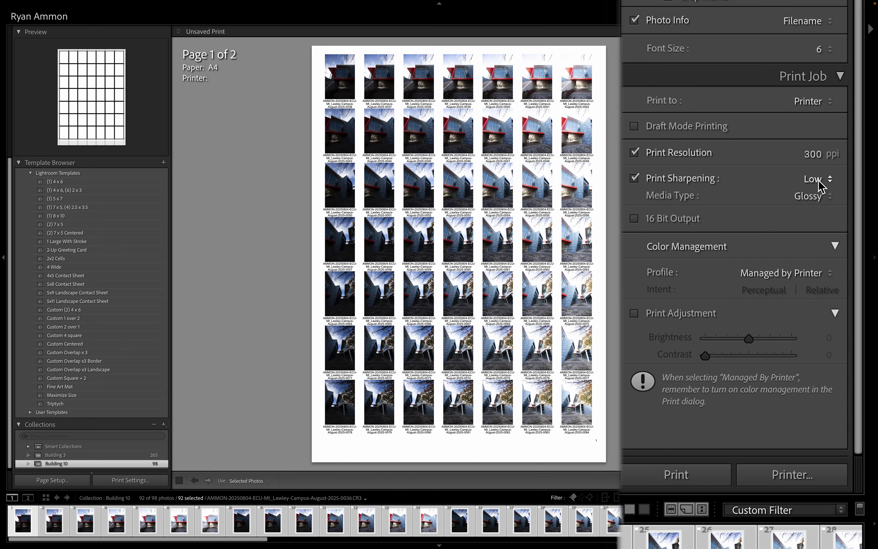
{"action": "left_click", "coordinate": [822, 199]}
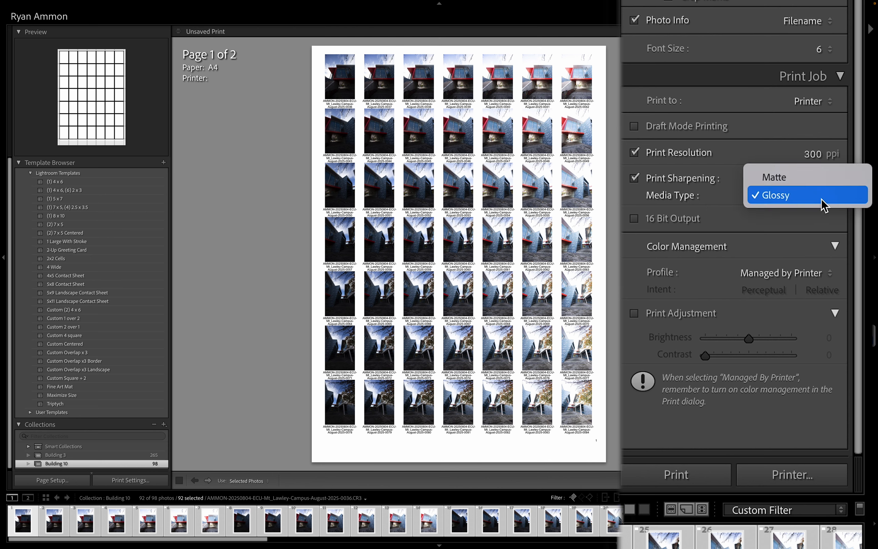
{"action": "left_click", "coordinate": [758, 199]}
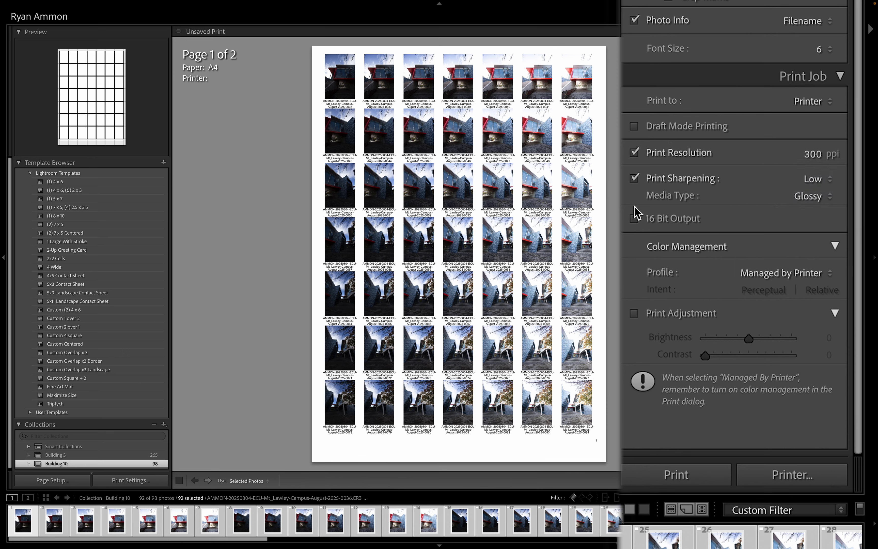
{"action": "left_click", "coordinate": [823, 199]}
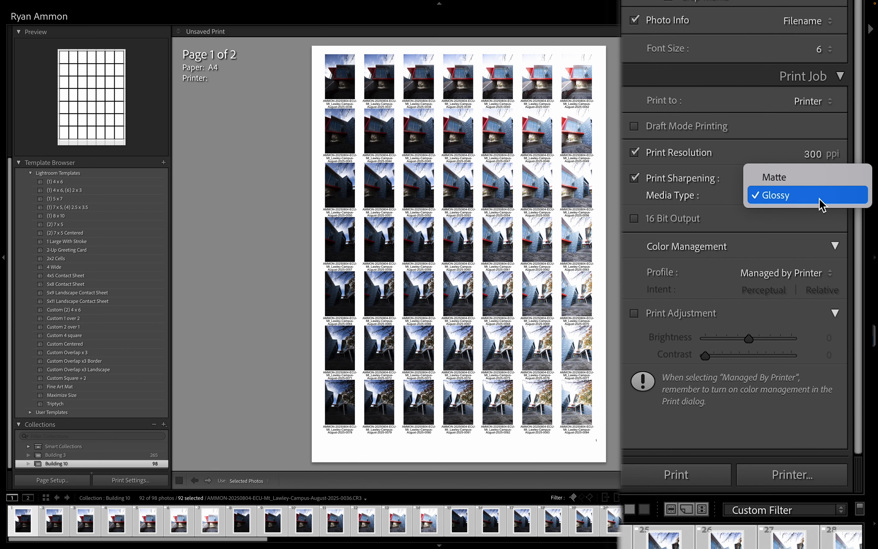
{"action": "left_click", "coordinate": [809, 182]}
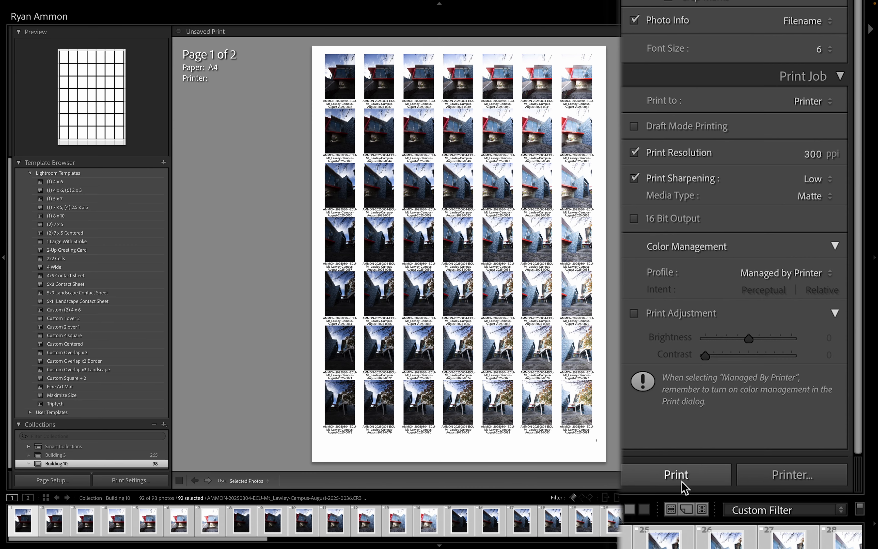
Bring up the system Print dialog, move it higher, and choose Save as PDF.
{"action": "left_click", "coordinate": [795, 474]}
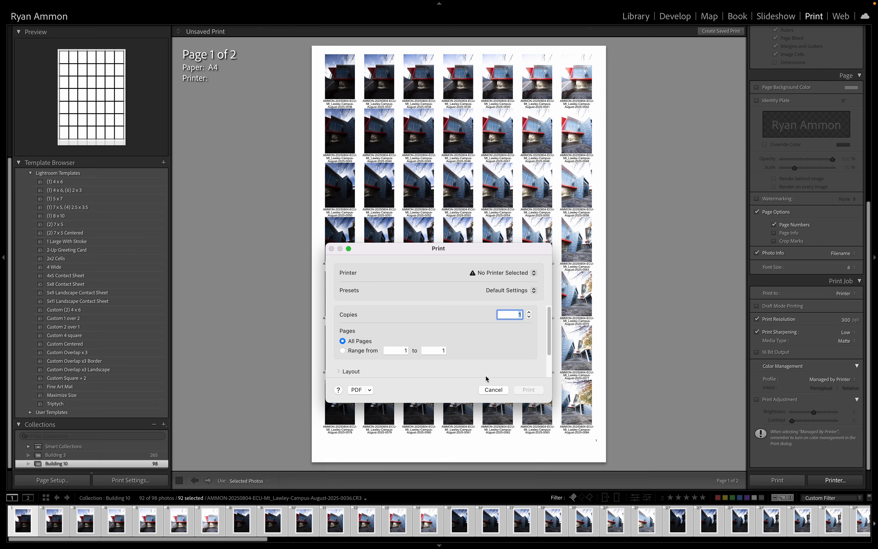
{"action": "left_click_drag", "start_coordinate": [425, 254], "coordinate": [427, 149]}
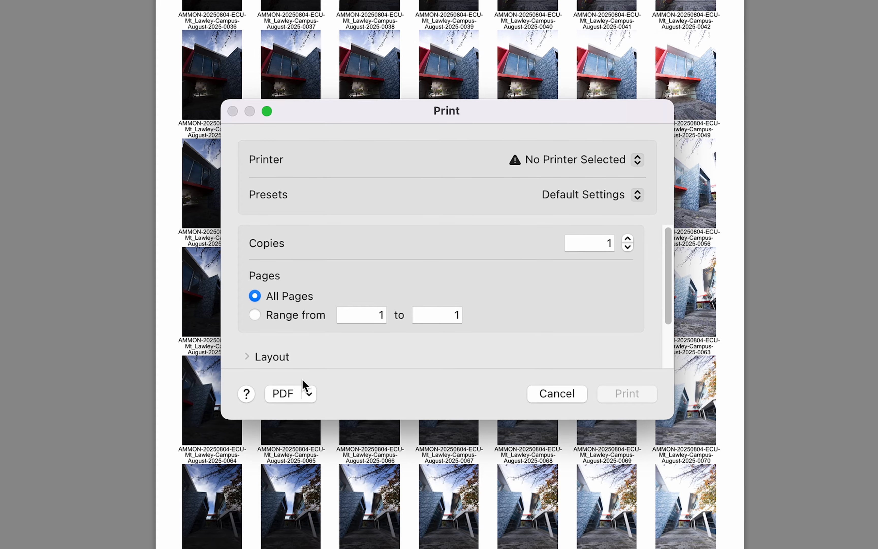
{"action": "left_click", "coordinate": [285, 393]}
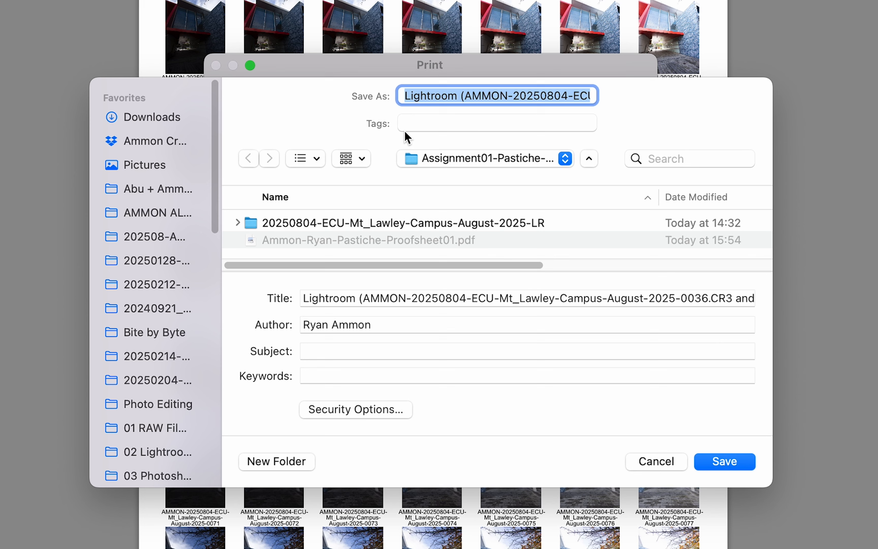
Name the PDF file with the author's name followed by Pastiche-Proofsheet01.
{"action": "type", "text": "Ammon-"}
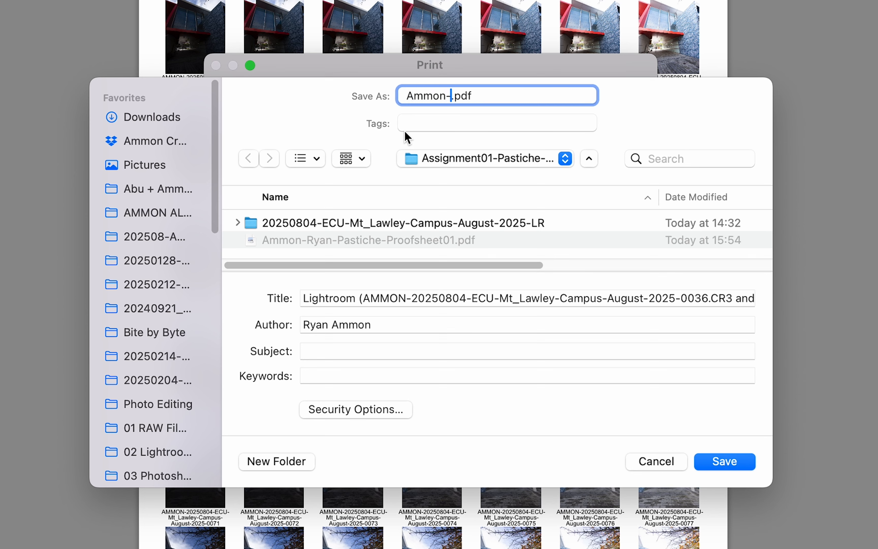
{"action": "type", "text": "Ryan-Pastiche"}
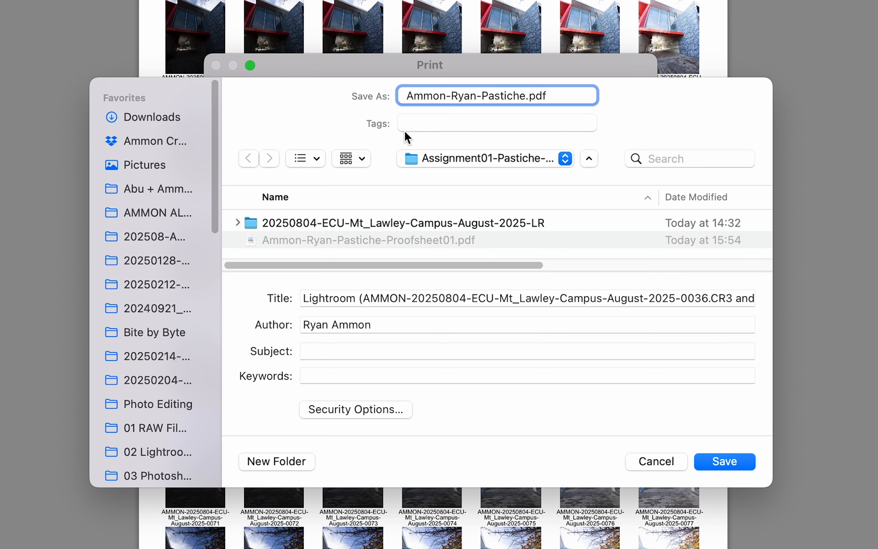
{"action": "type", "text": "-"}
{"action": "type", "text": "Contact"}
{"action": "key", "text": "BackSpace"}
{"action": "key", "text": "BackSpace"}
{"action": "key", "text": "BackSpace"}
{"action": "key", "text": "BackSpace"}
{"action": "key", "text": "BackSpace"}
{"action": "key", "text": "BackSpace"}
{"action": "key", "text": "BackSpace"}
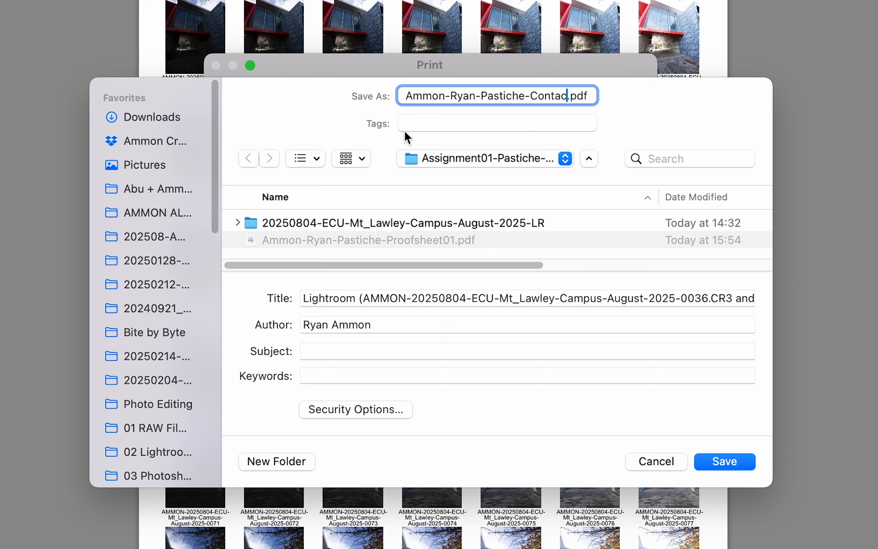
{"action": "type", "text": "Proofsheet"}
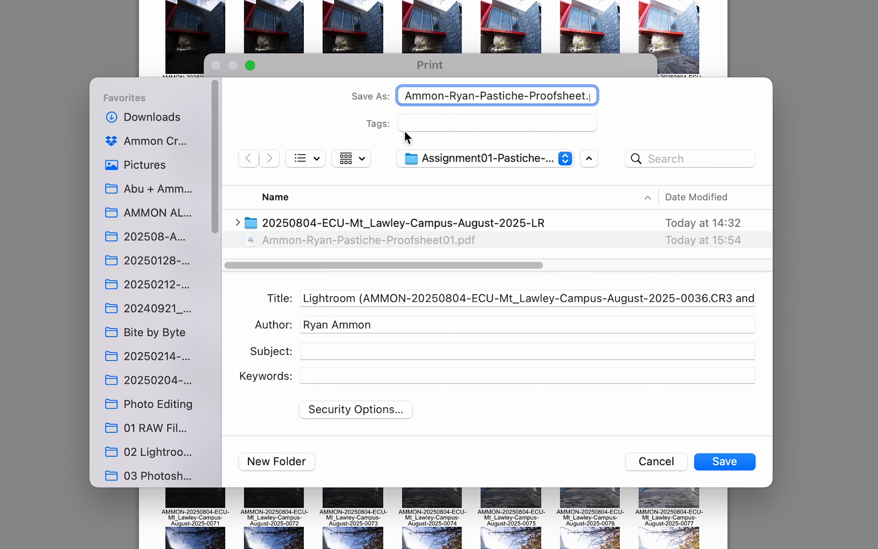
{"action": "type", "text": "01"}
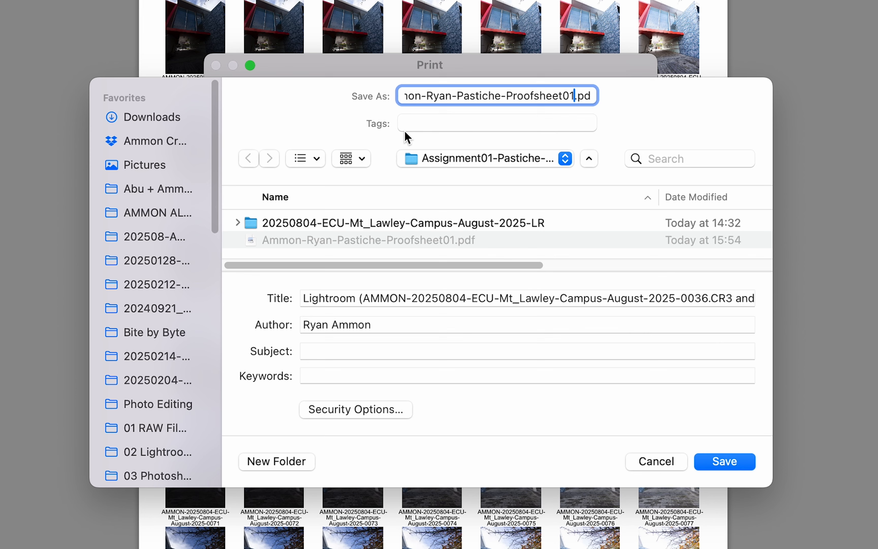
Copy the file name into the PDF Title field, keeping the Assignment01-Pastiche folder as location.
{"action": "key", "text": "super+a"}
{"action": "key", "text": "super+c"}
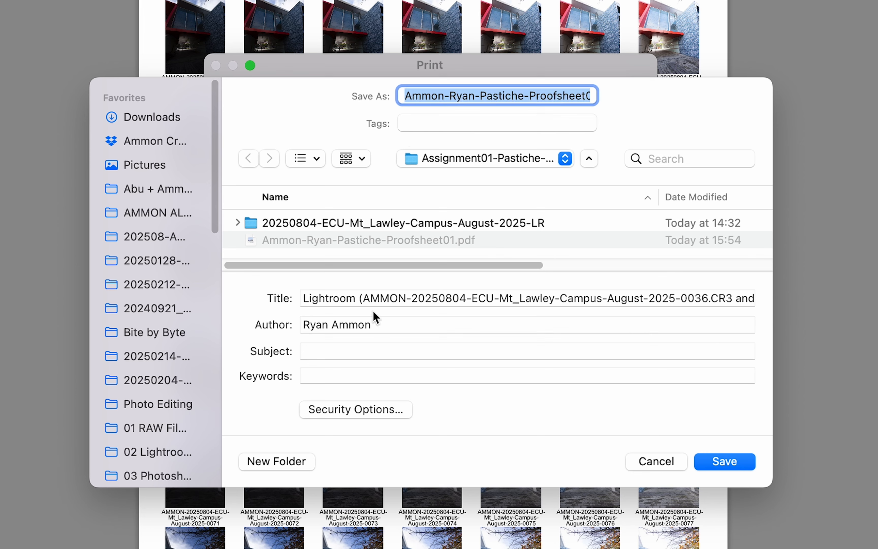
{"action": "left_click", "coordinate": [402, 298]}
{"action": "key", "text": "super+a"}
{"action": "key", "text": "super+v"}
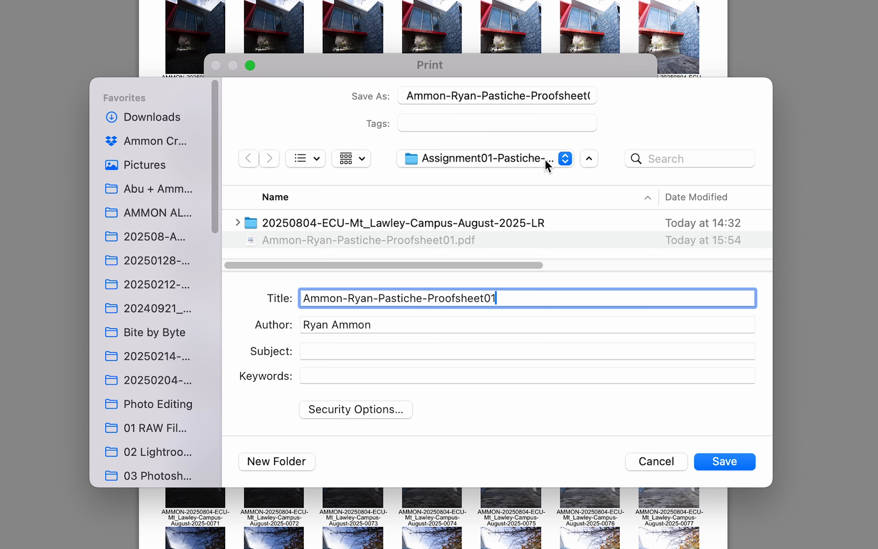
{"action": "left_click", "coordinate": [563, 160]}
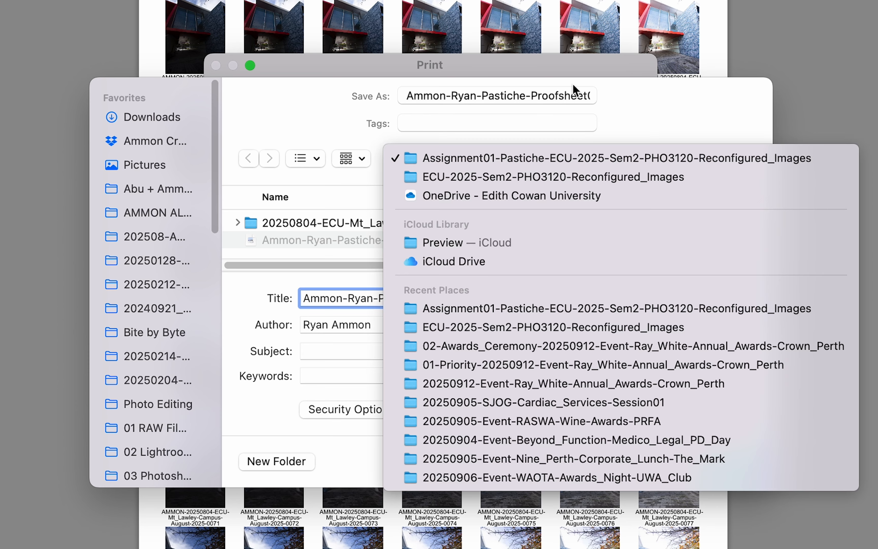
{"action": "left_click", "coordinate": [684, 142]}
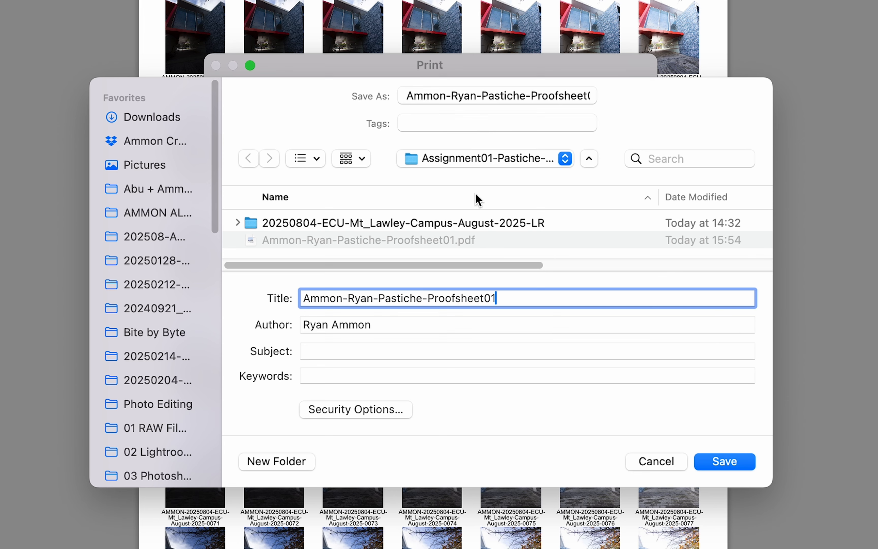
Save the proof sheet PDF, then select it in Finder and Quick Look its pages.
{"action": "left_click", "coordinate": [735, 459]}
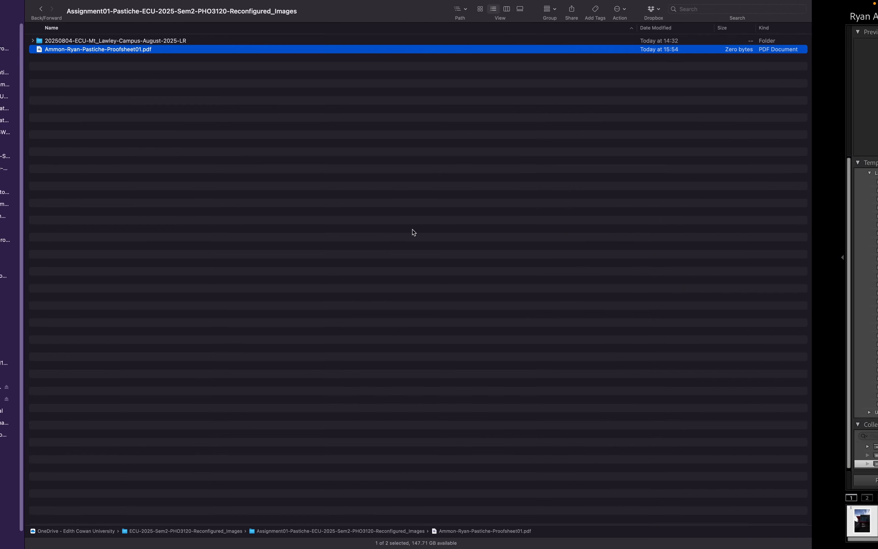
{"action": "left_click", "coordinate": [212, 161]}
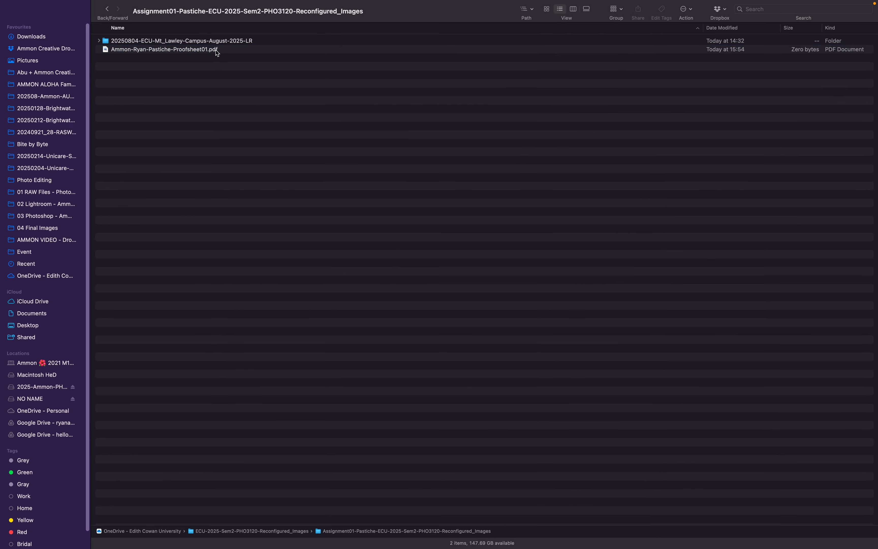
{"action": "left_click", "coordinate": [206, 51]}
{"action": "key", "text": "space"}
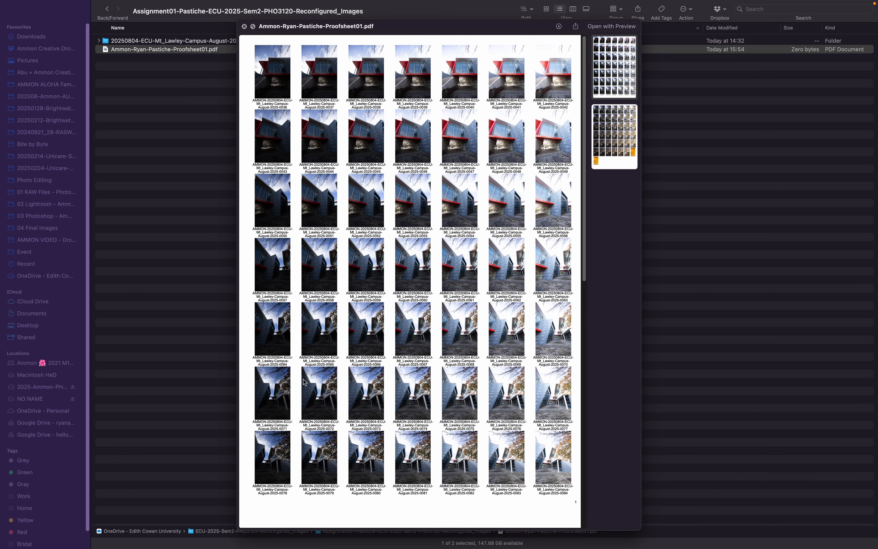